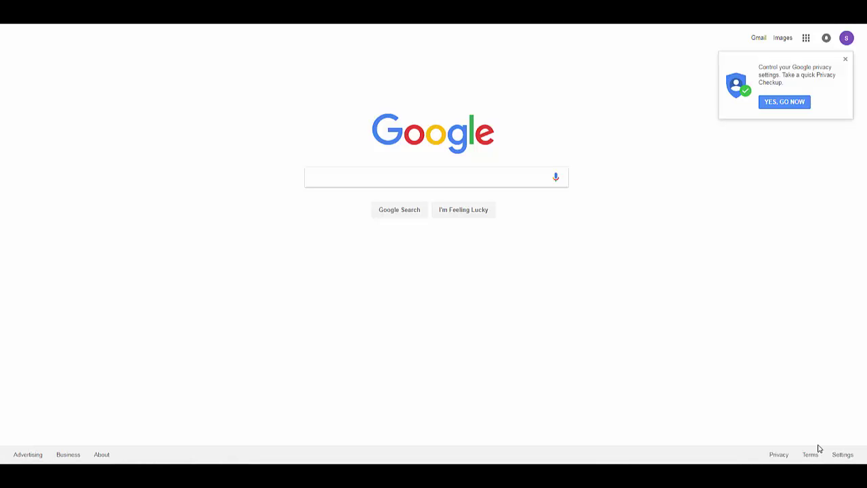
Step: Search Google for 'google wallet' and go to the Google Wallet site
left_click(490, 178)
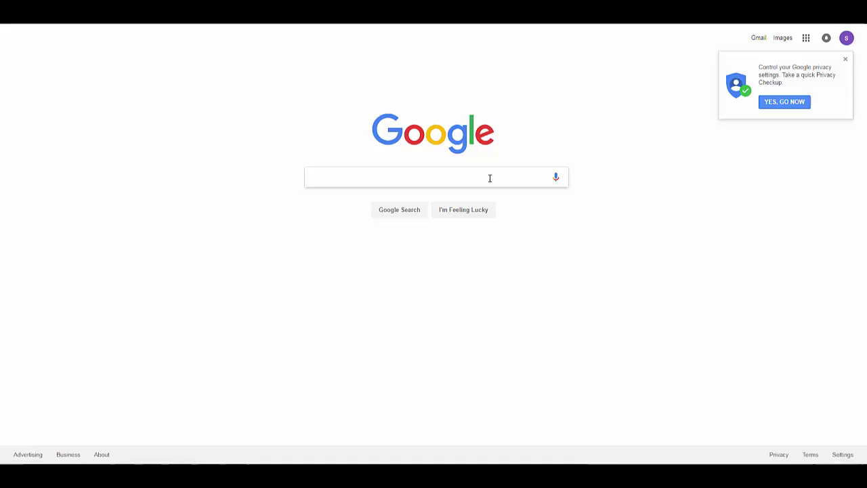
type("googl")
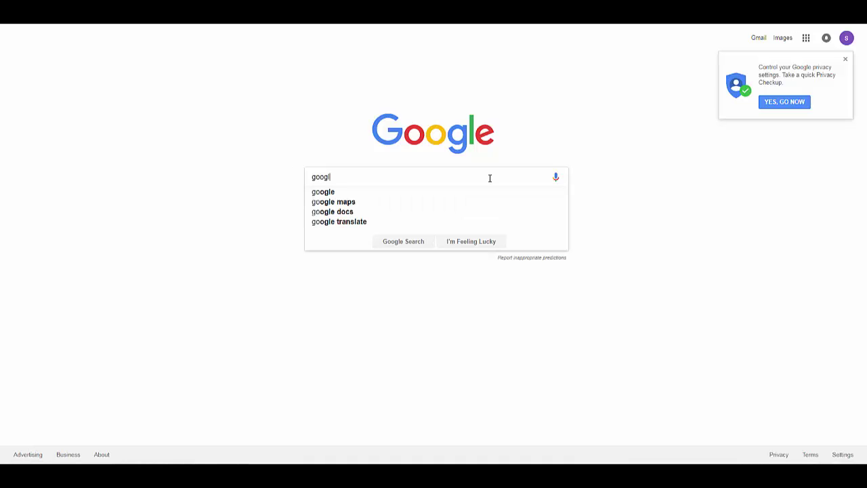
type("e wallet")
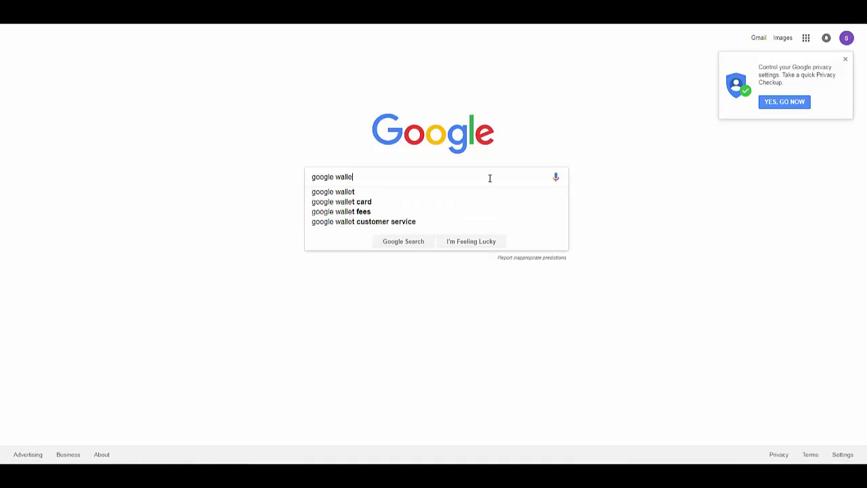
key("Return")
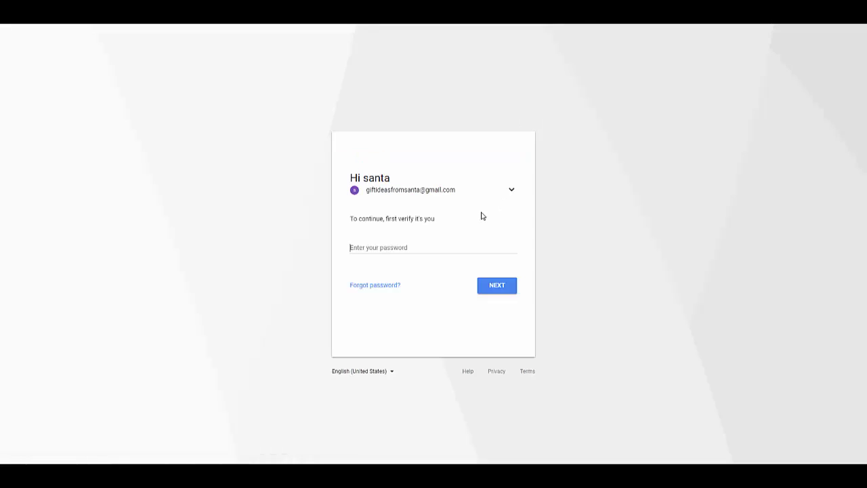
Step: Enter the Google account password to sign in to Google Wallet
left_click(447, 254)
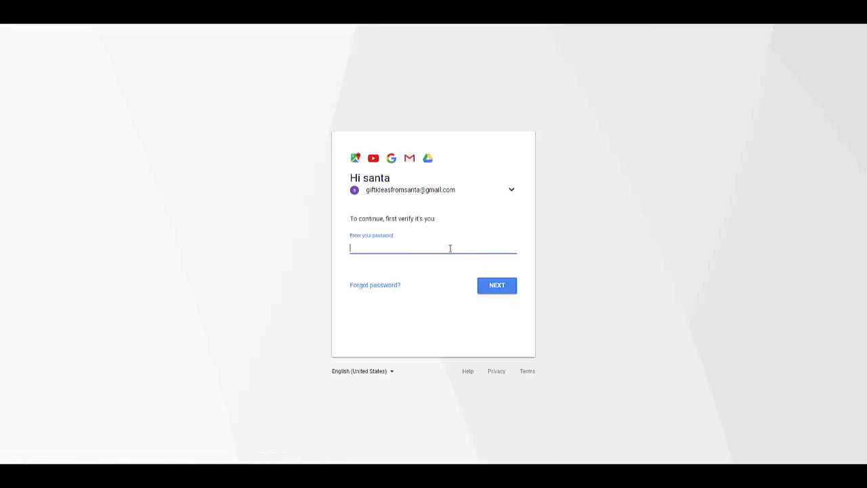
type("********")
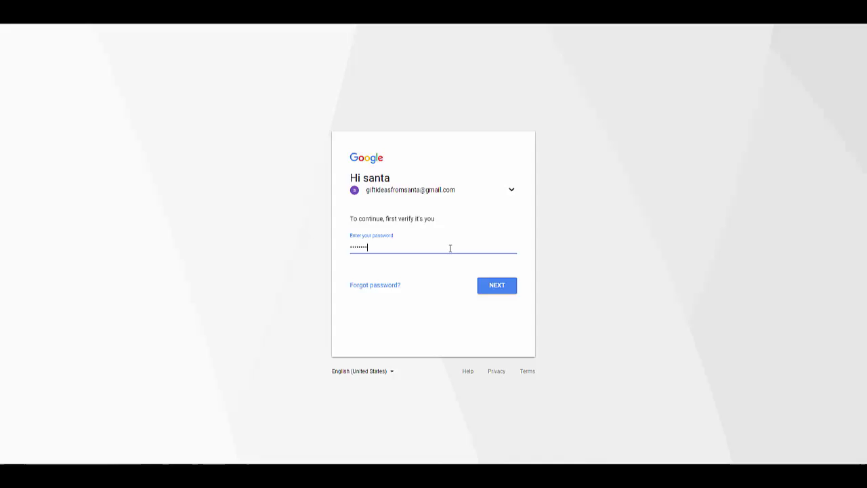
key("Return")
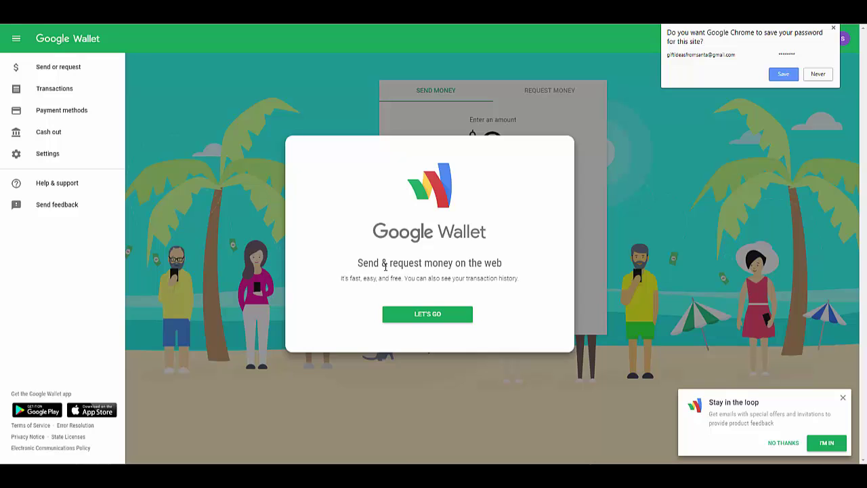
Step: Dismiss the Wallet welcome card with LET'S GO to reveal the Send money form
left_click(429, 320)
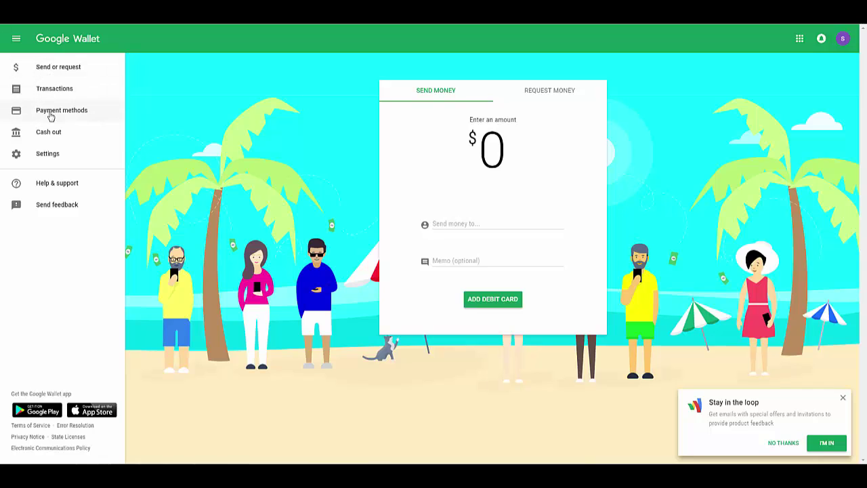
Step: Show the Payment methods form with full billing address fields, then open Cash out
left_click(51, 113)
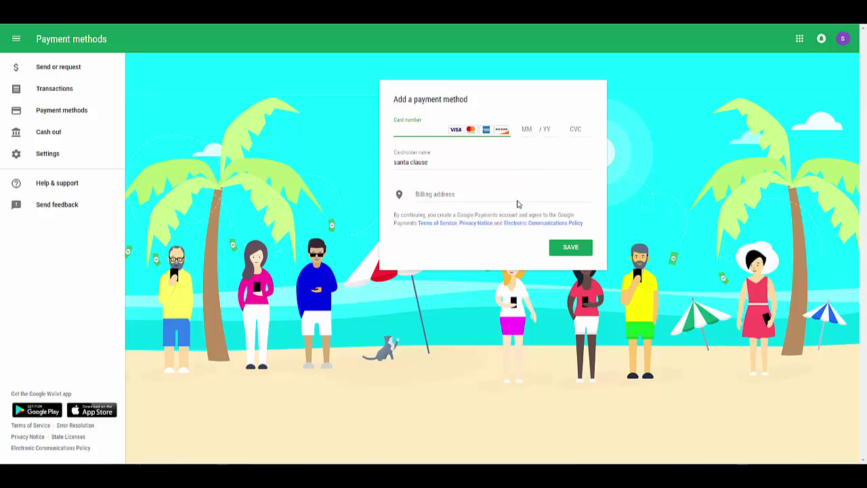
left_click(492, 201)
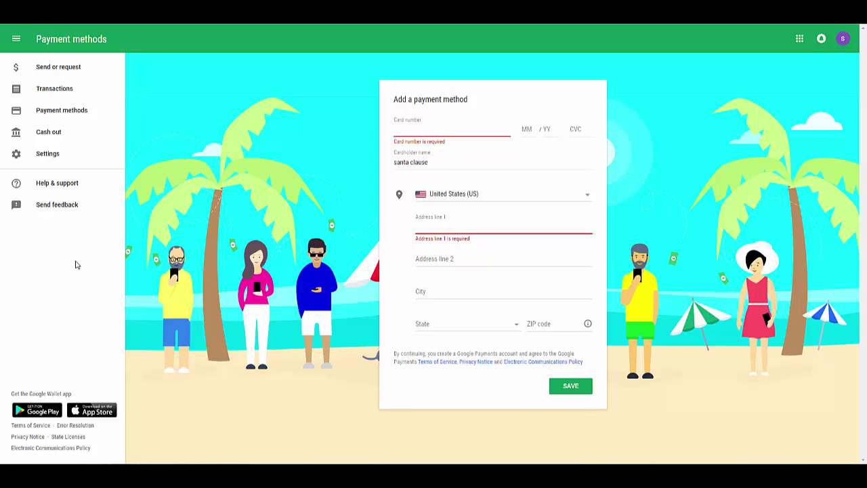
left_click(74, 142)
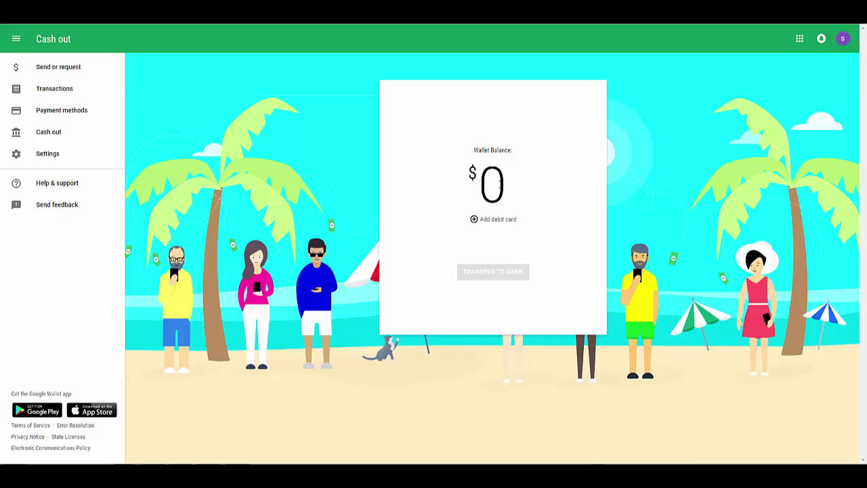
left_click(474, 221)
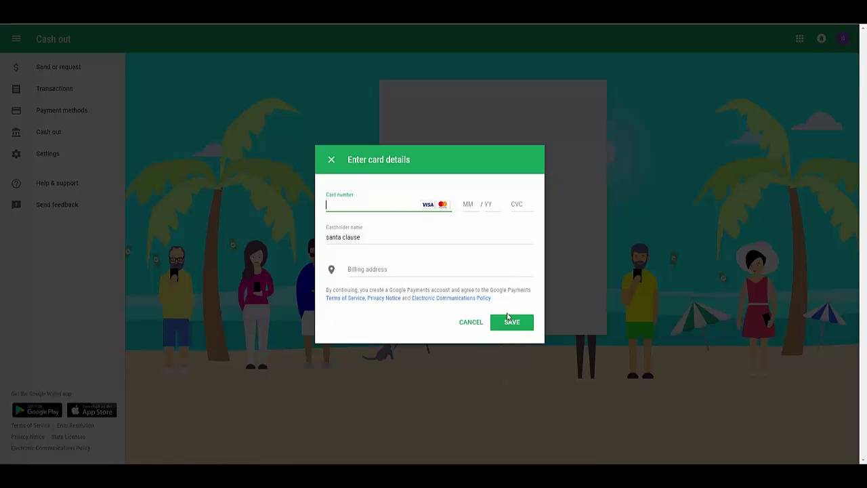
left_click(473, 329)
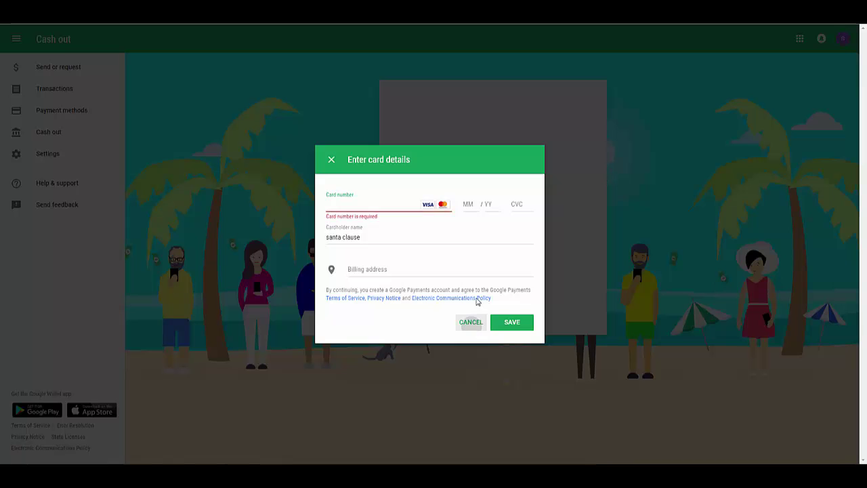